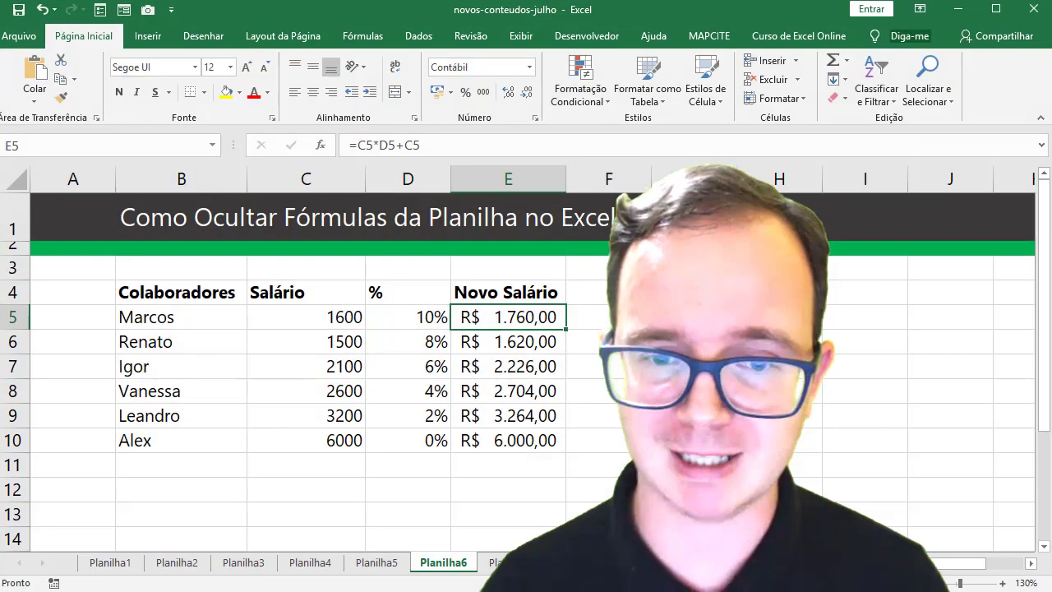
Step: Inspect E5's Novo Salário formula, select E5:E10, and briefly open Format Cells
left_click(603, 372)
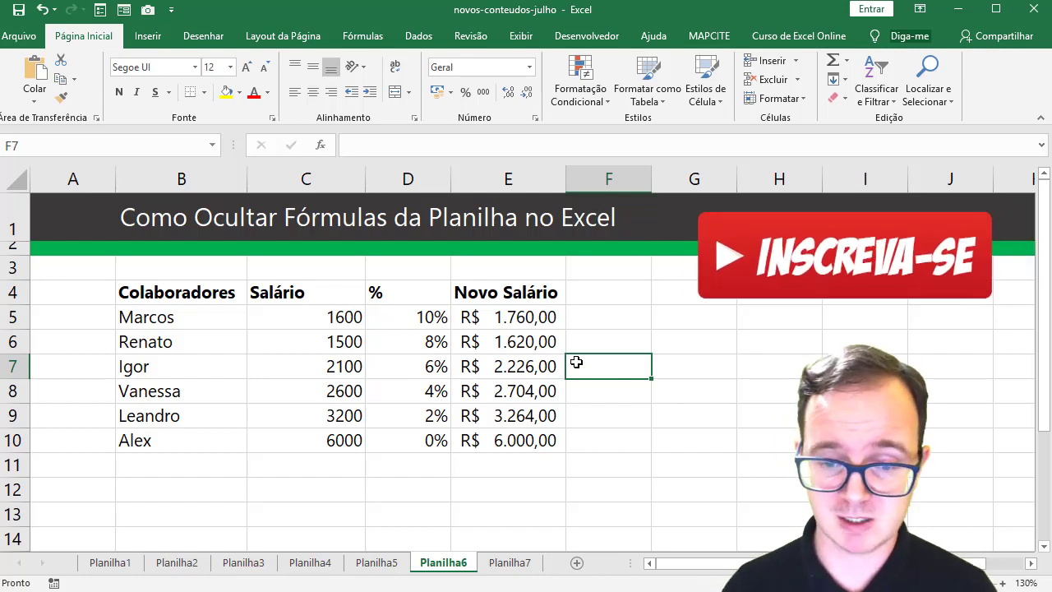
left_click(541, 318)
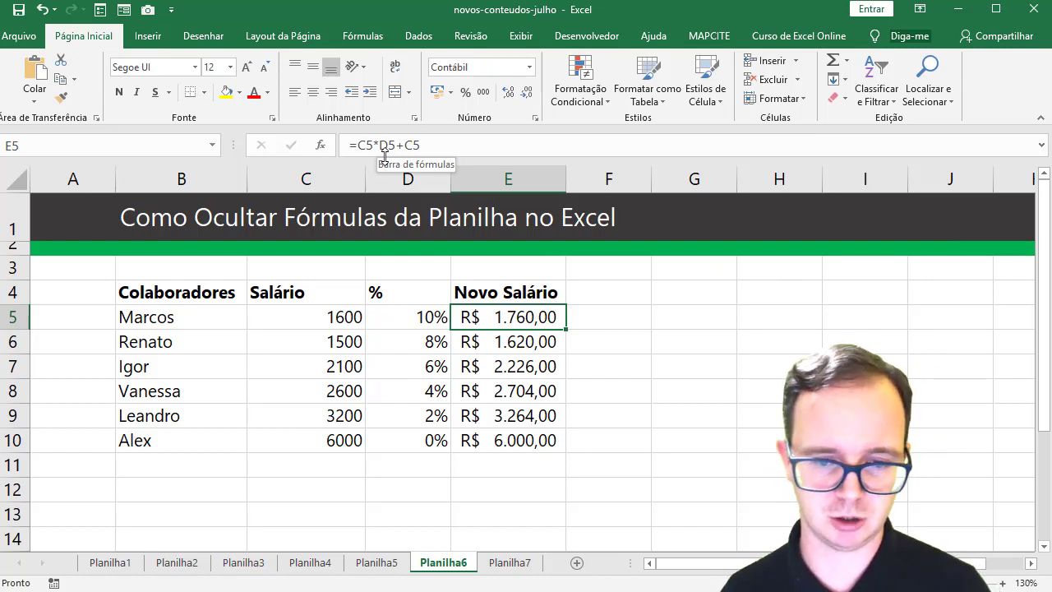
left_click_drag(546, 316, 536, 435)
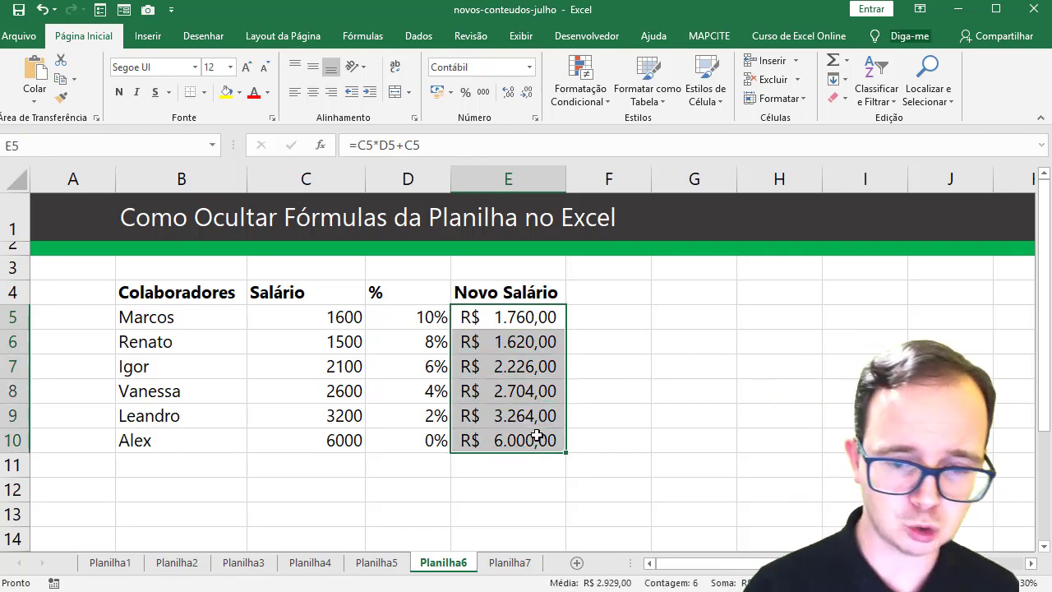
key("ctrl+1")
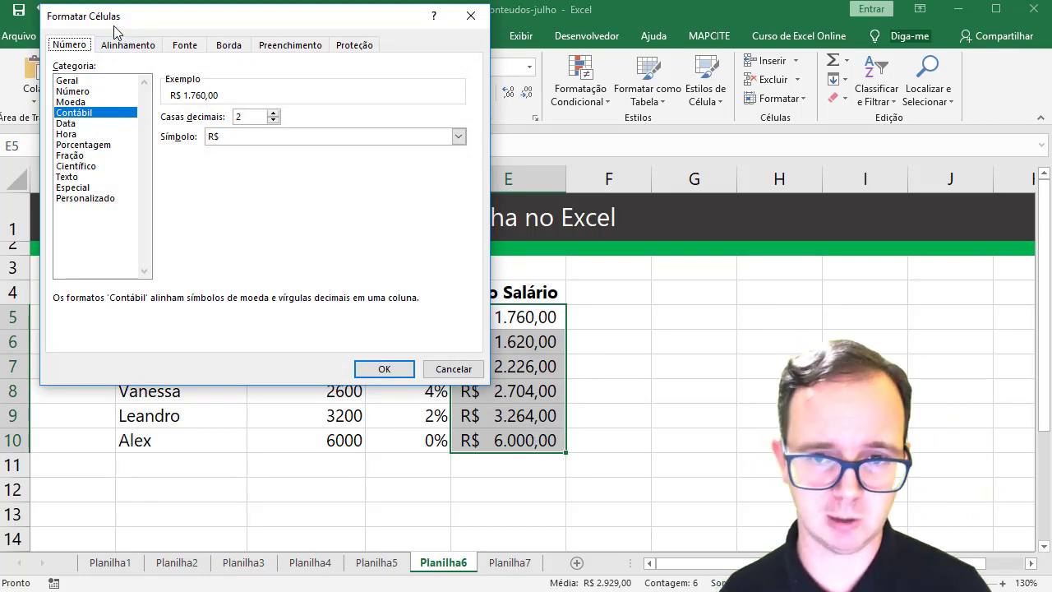
left_click(470, 15)
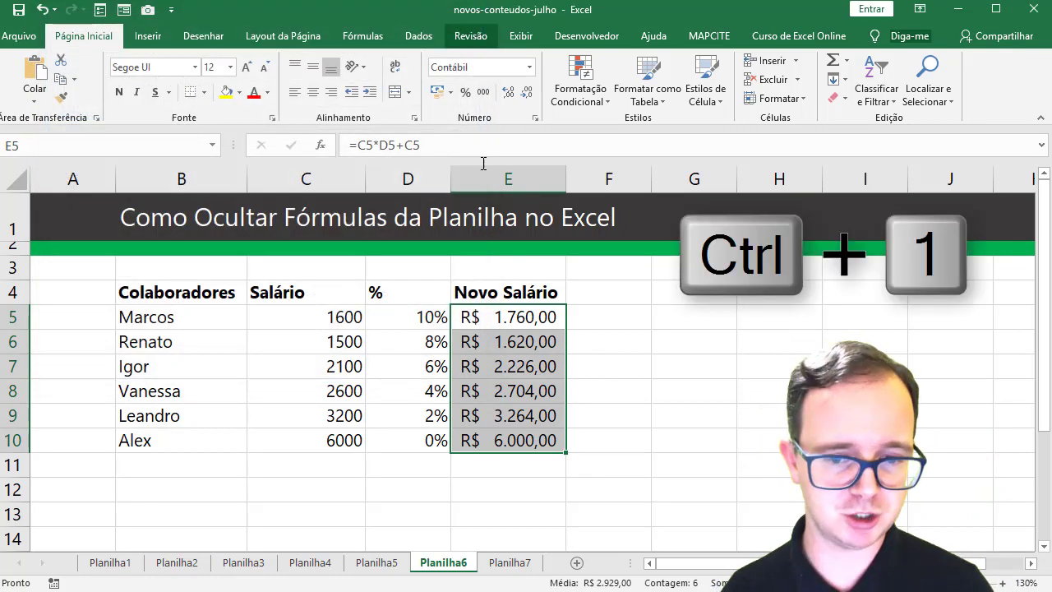
Step: Set E5:E10 to both Bloqueadas and Ocultas in the Proteção settings
left_click_drag(507, 317, 505, 439)
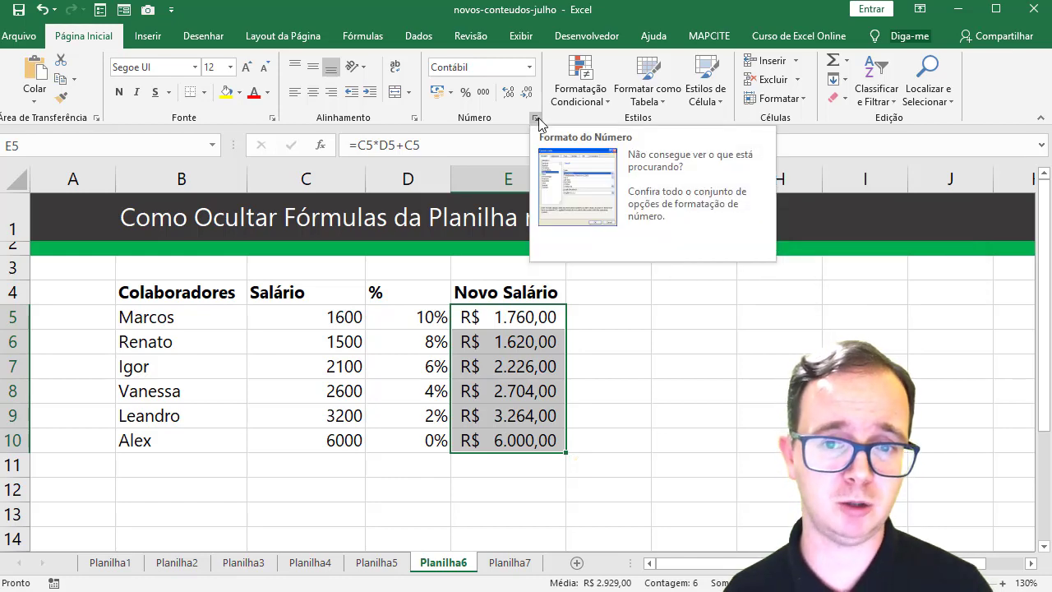
left_click(538, 119)
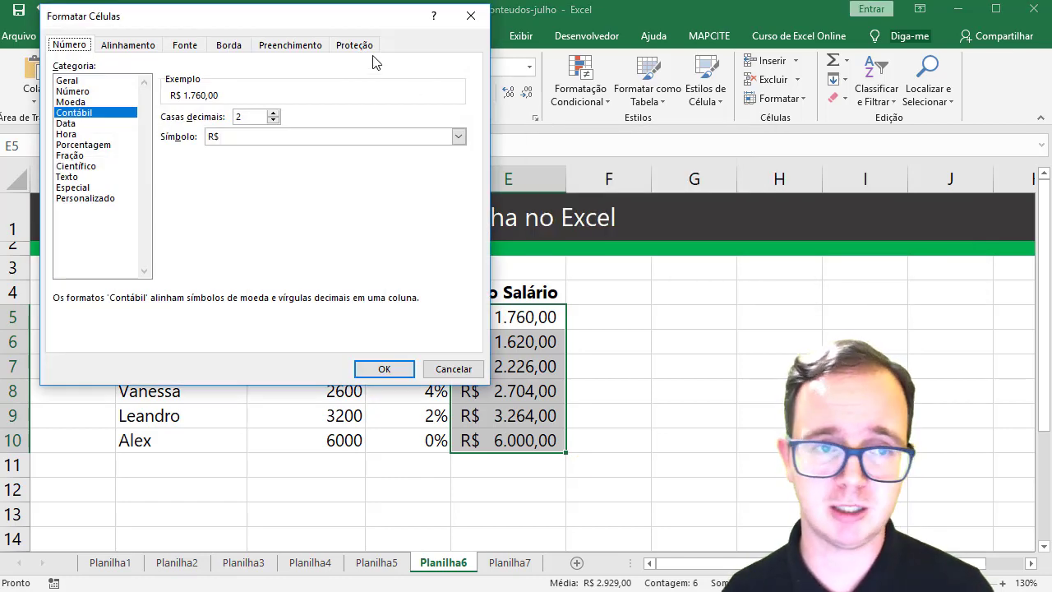
left_click(358, 46)
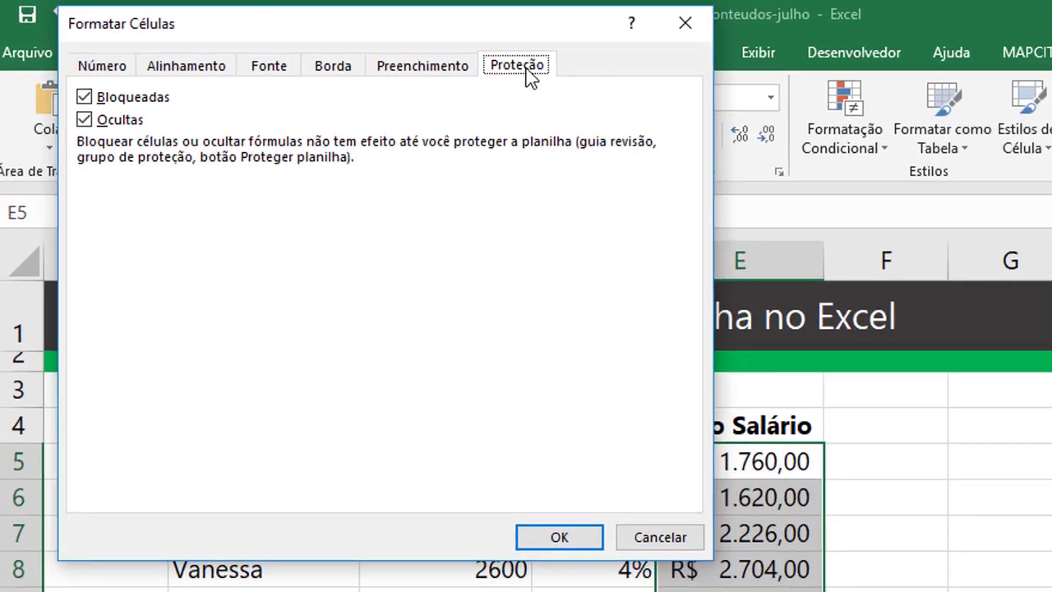
left_click(87, 102)
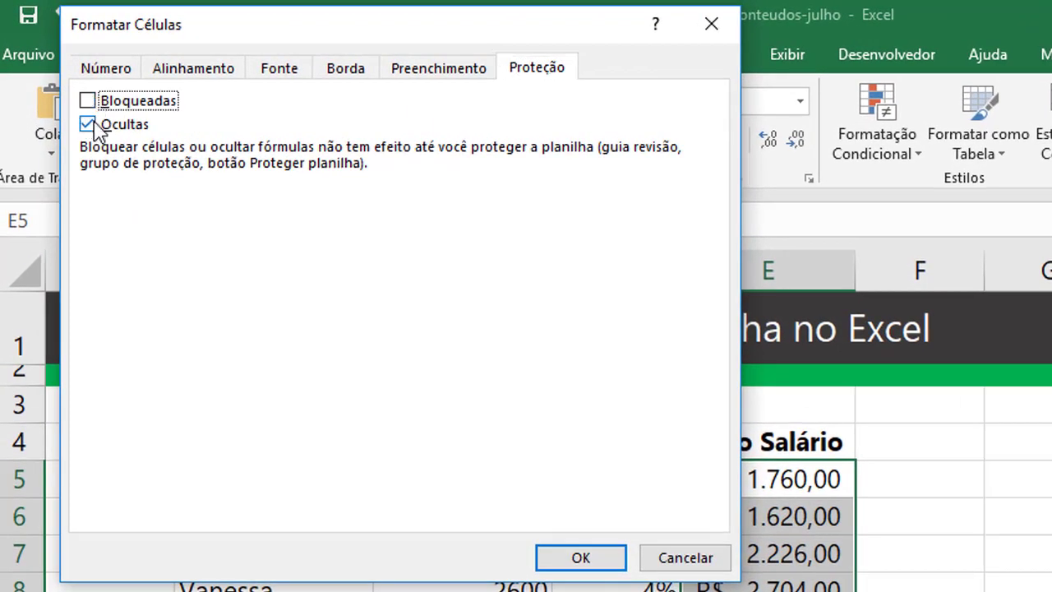
left_click(92, 125)
left_click(91, 102)
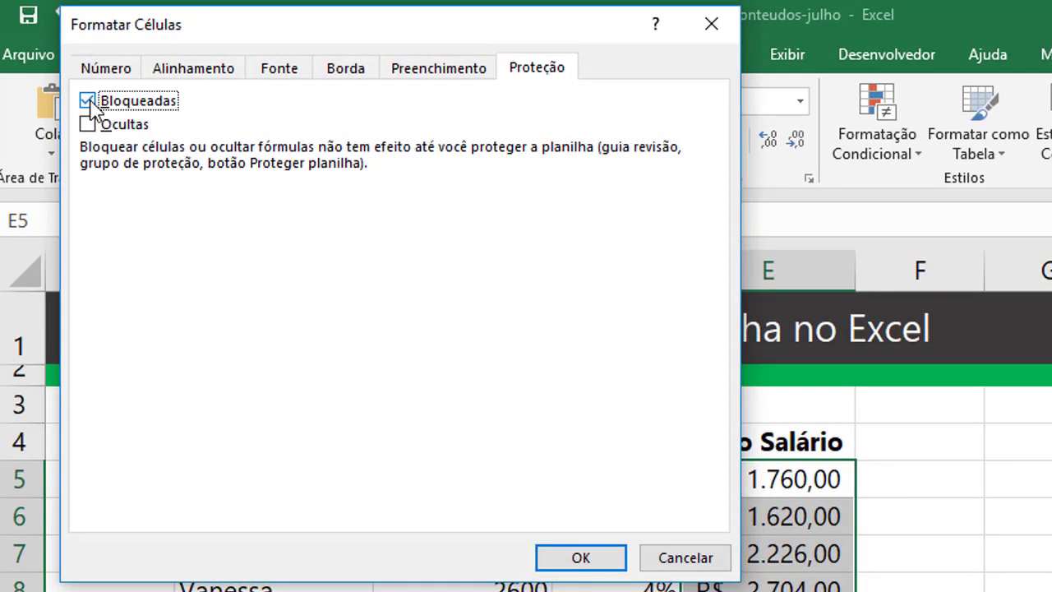
left_click(88, 125)
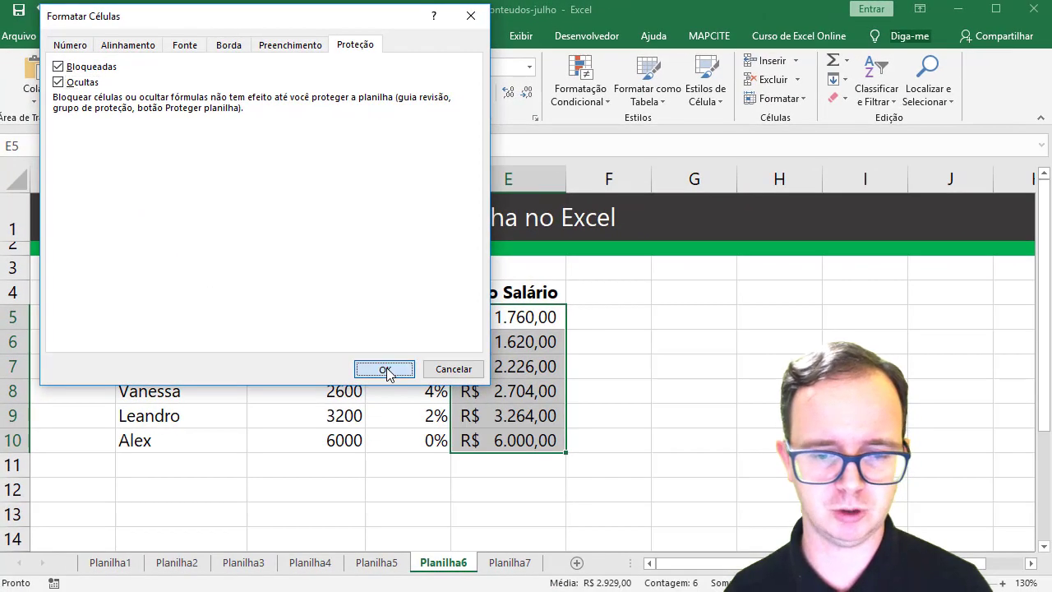
left_click(388, 371)
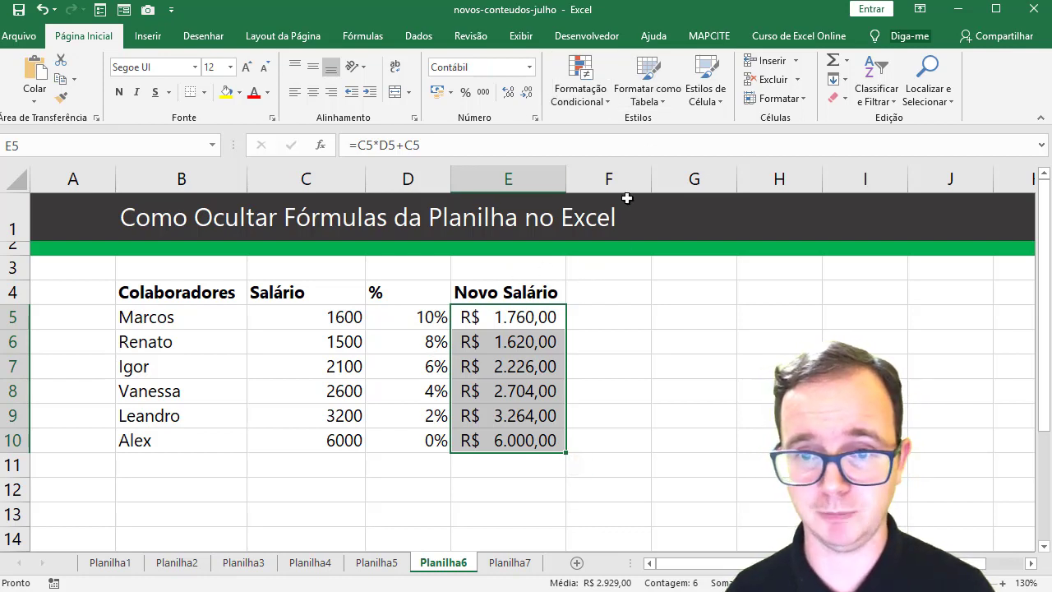
Step: Protect Planilha6 from the Revisão tab with a password, entered and confirmed
left_click(471, 36)
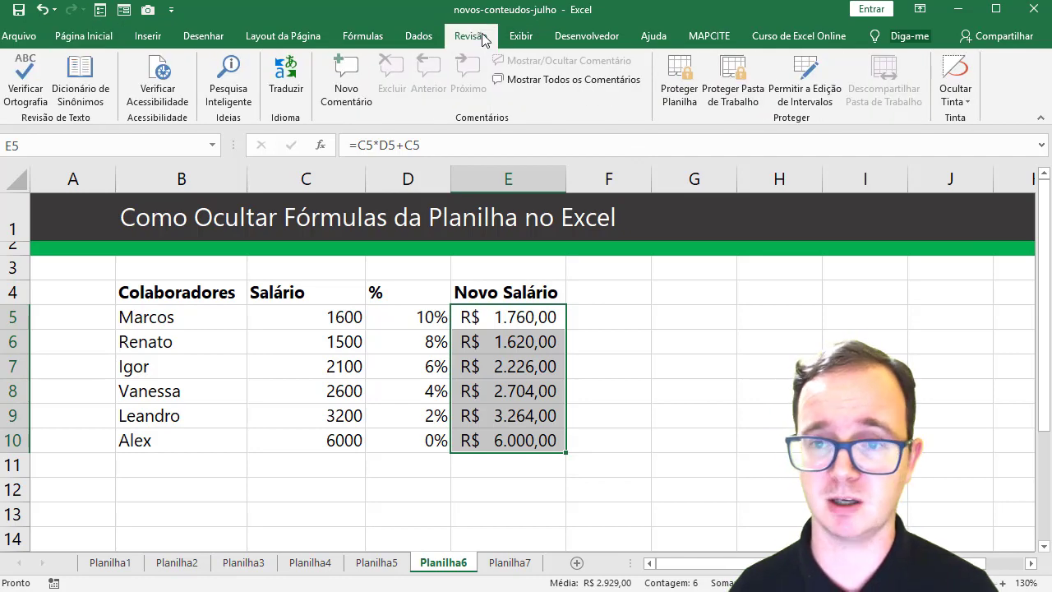
left_click(681, 99)
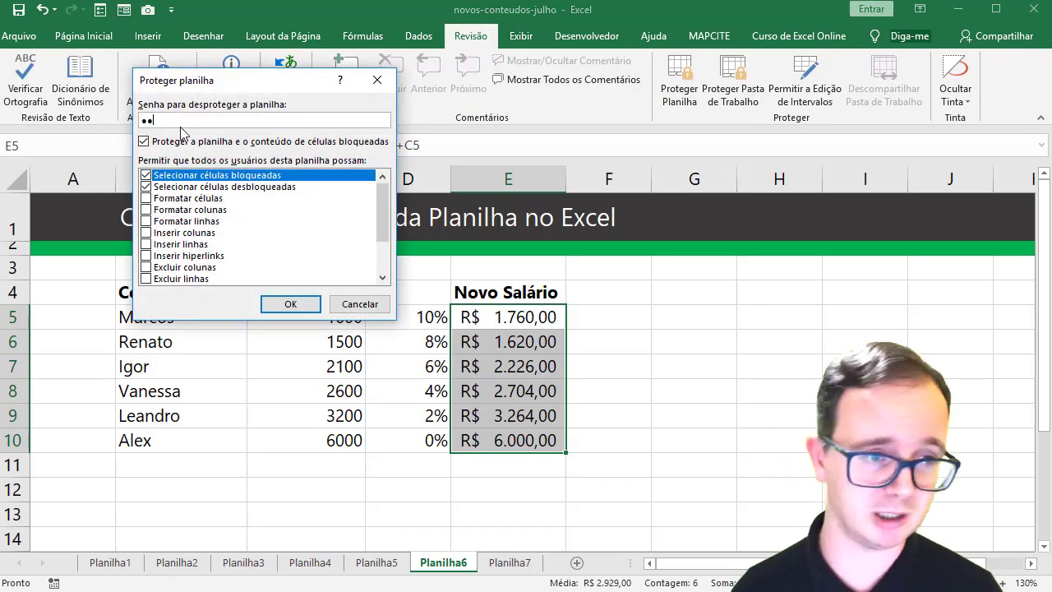
left_click(293, 306)
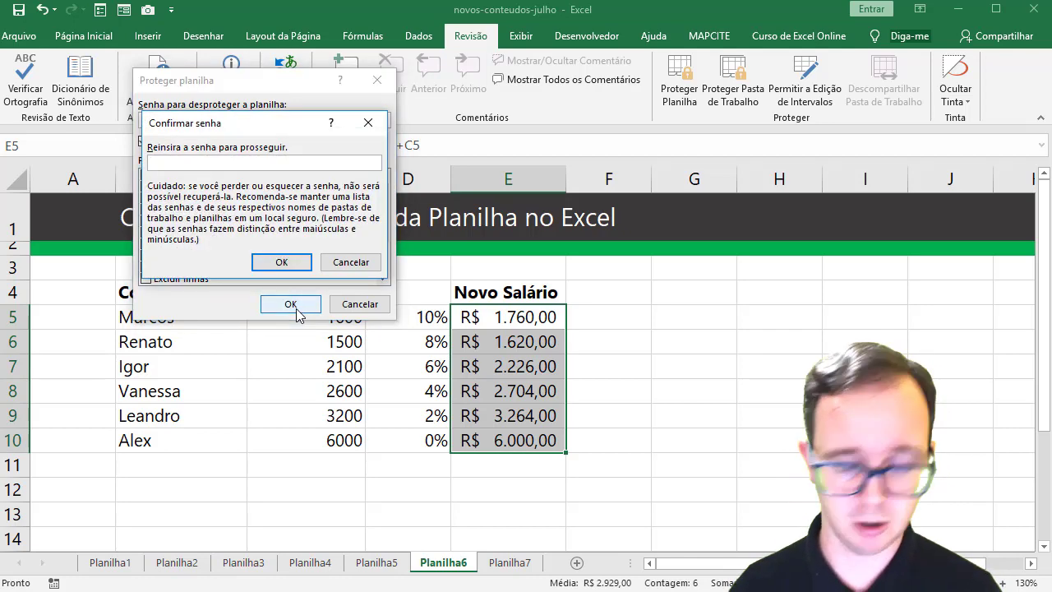
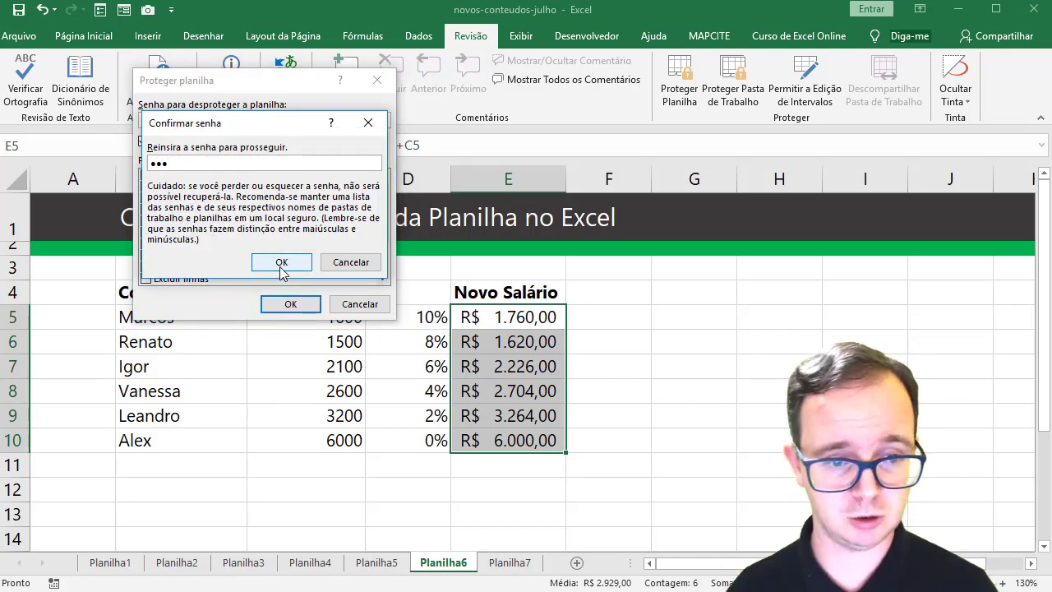
left_click(275, 262)
left_click(625, 325)
left_click(551, 322)
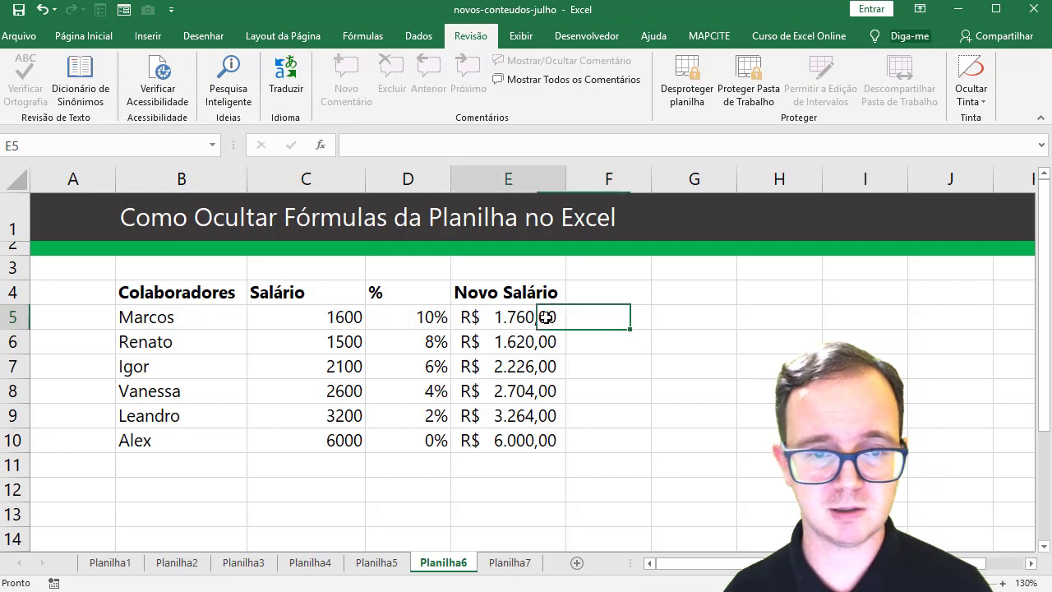
left_click_drag(547, 318, 535, 439)
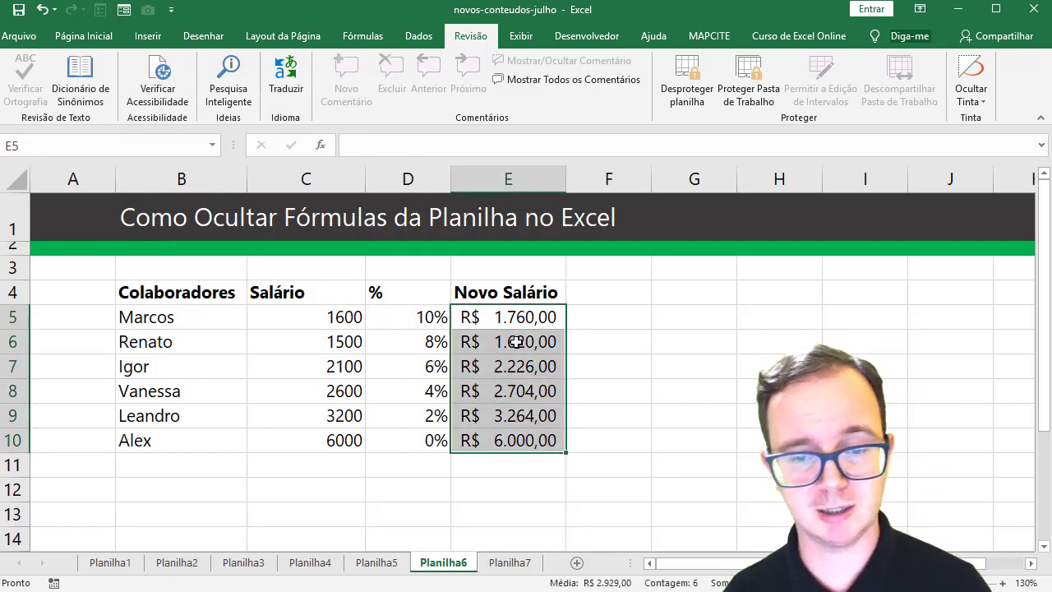
left_click_drag(514, 317, 513, 439)
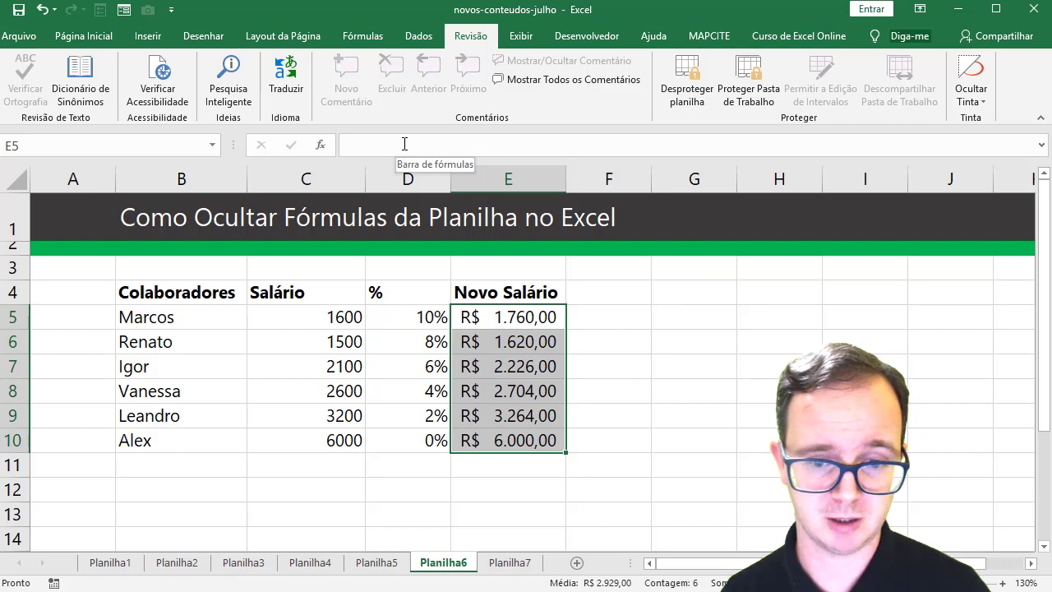
left_click(532, 319)
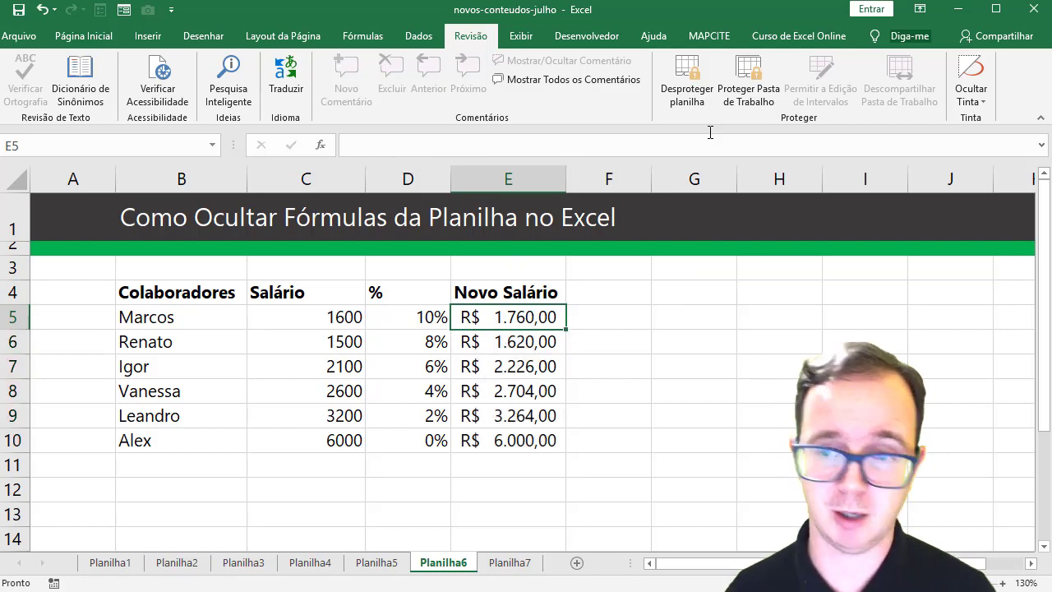
left_click(694, 90)
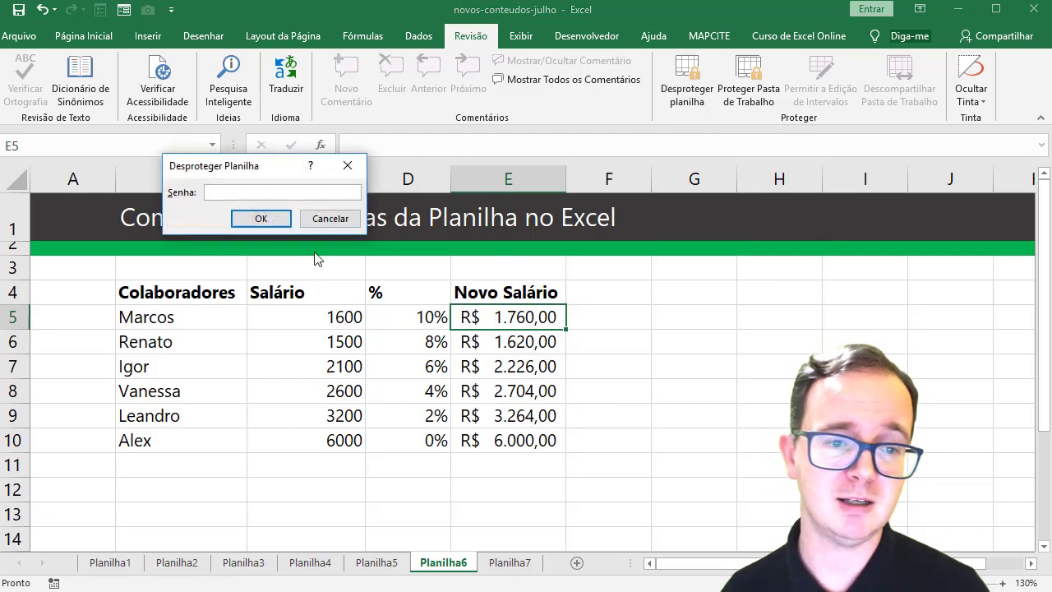
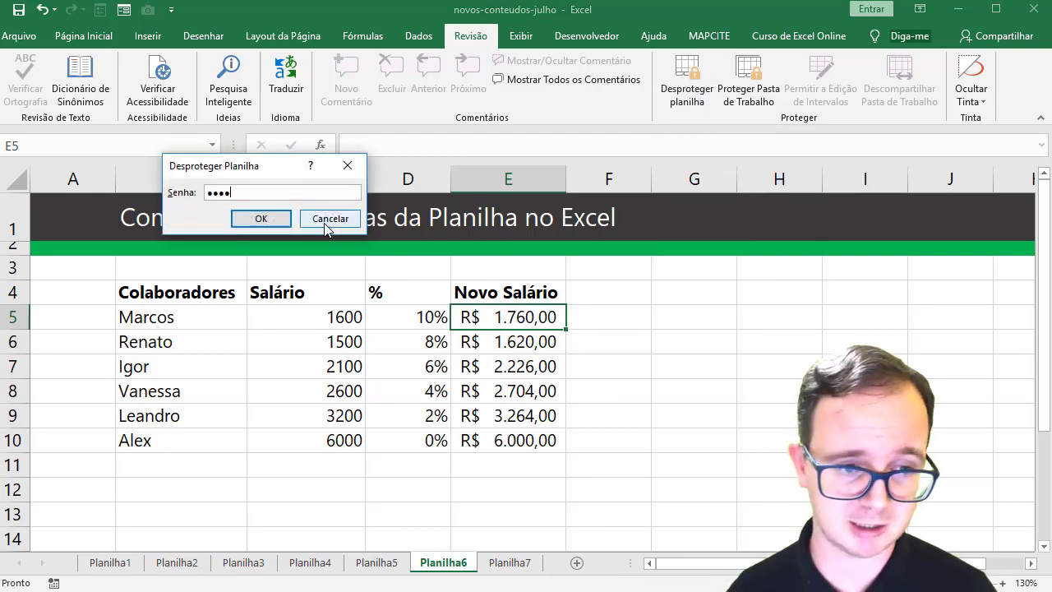
key("Return")
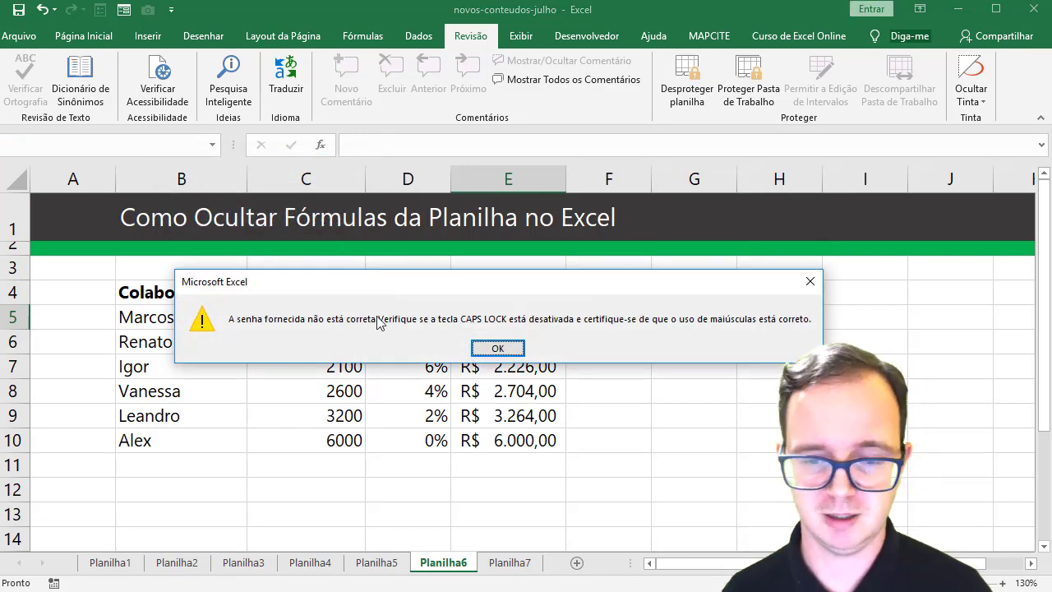
left_click(497, 348)
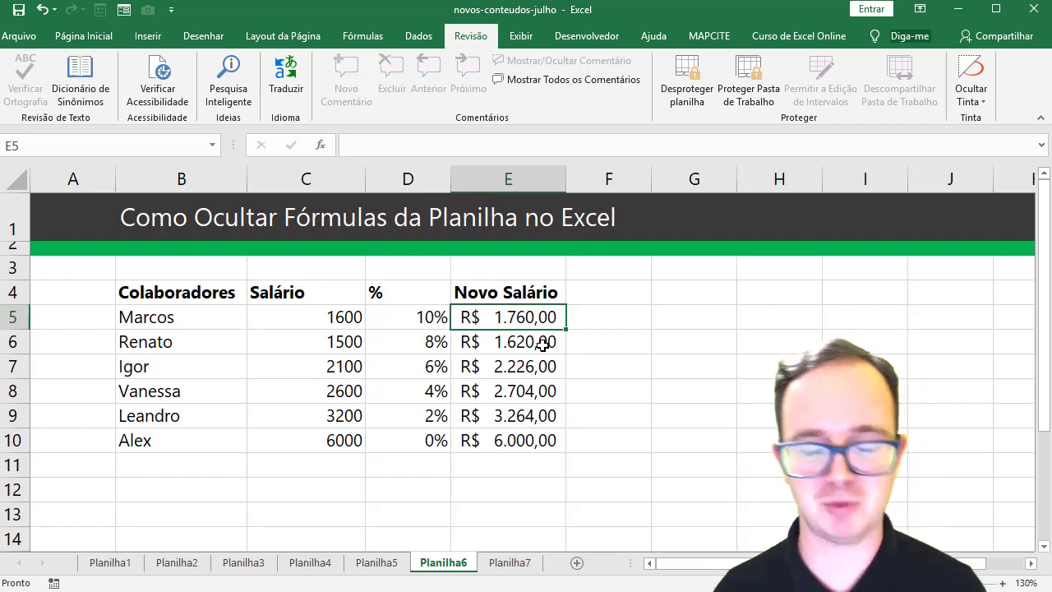
left_click(347, 320)
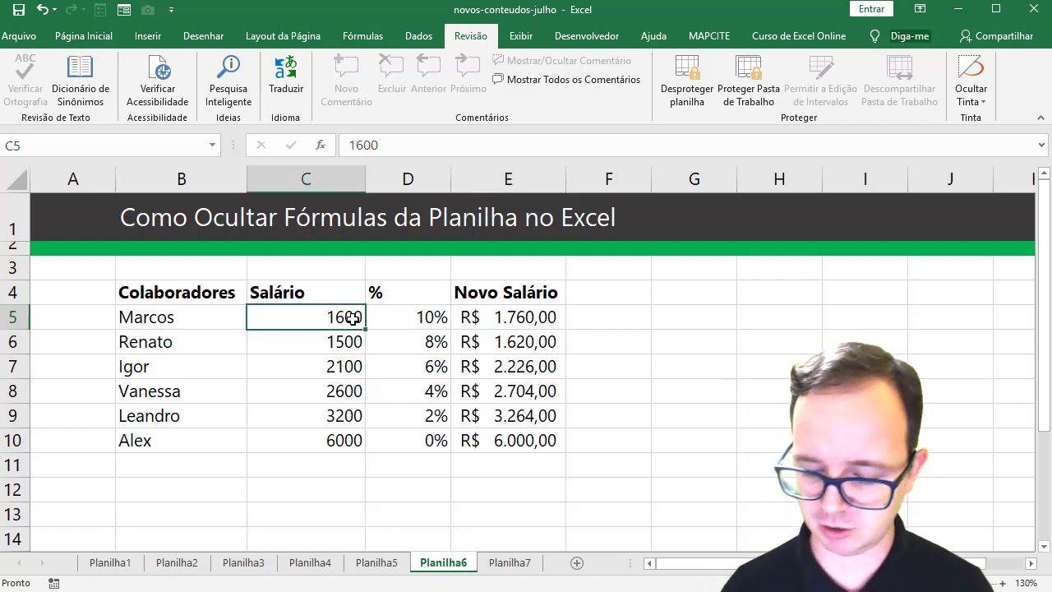
key("Return")
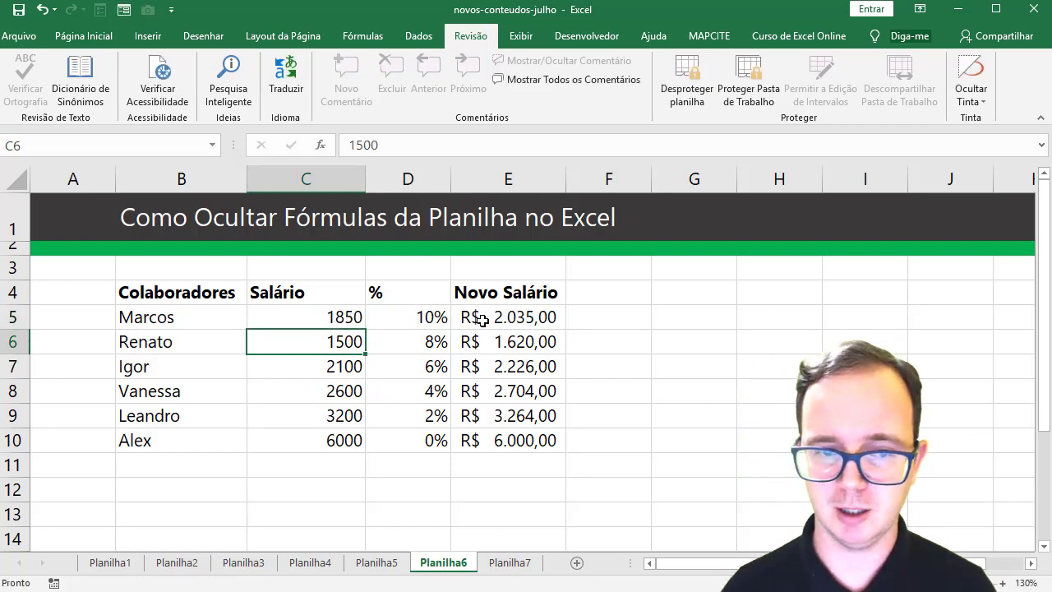
left_click(507, 321)
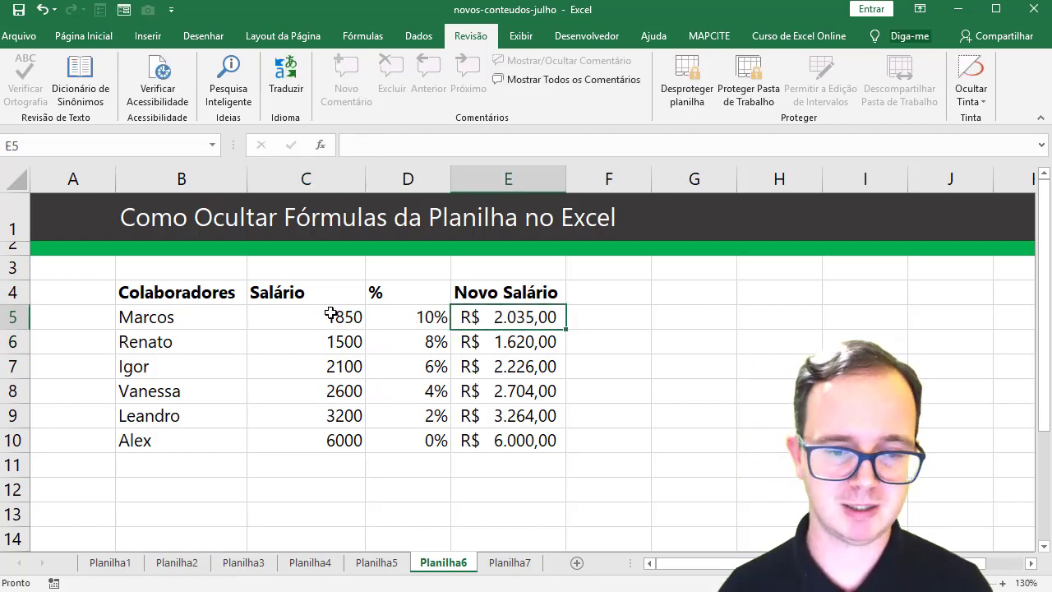
left_click_drag(331, 313, 420, 440)
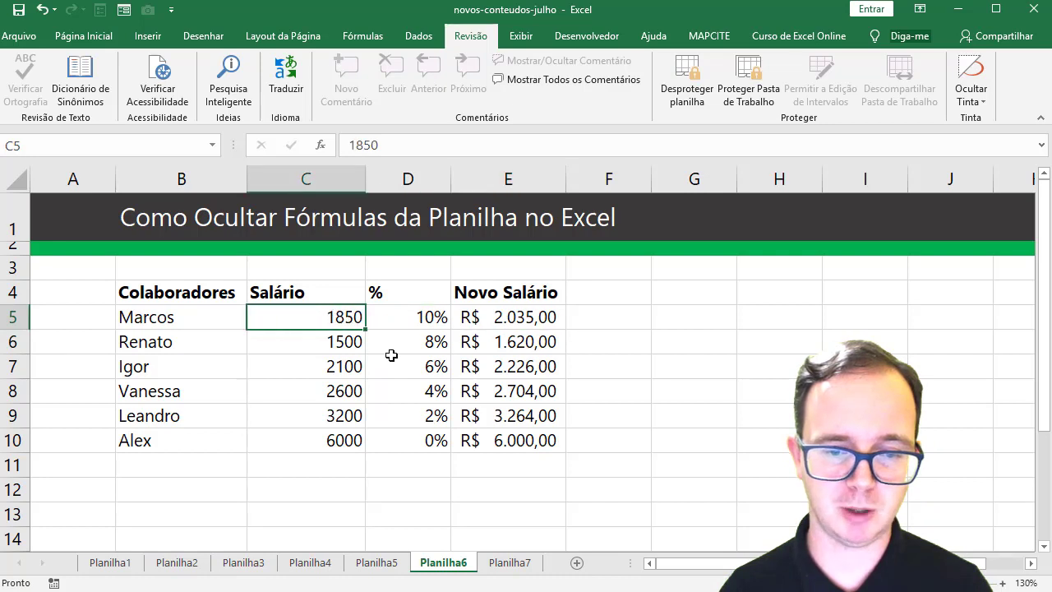
Step: Unprotect the sheet with its password and mark the selected Salário and % cells Bloqueadas
left_click(687, 82)
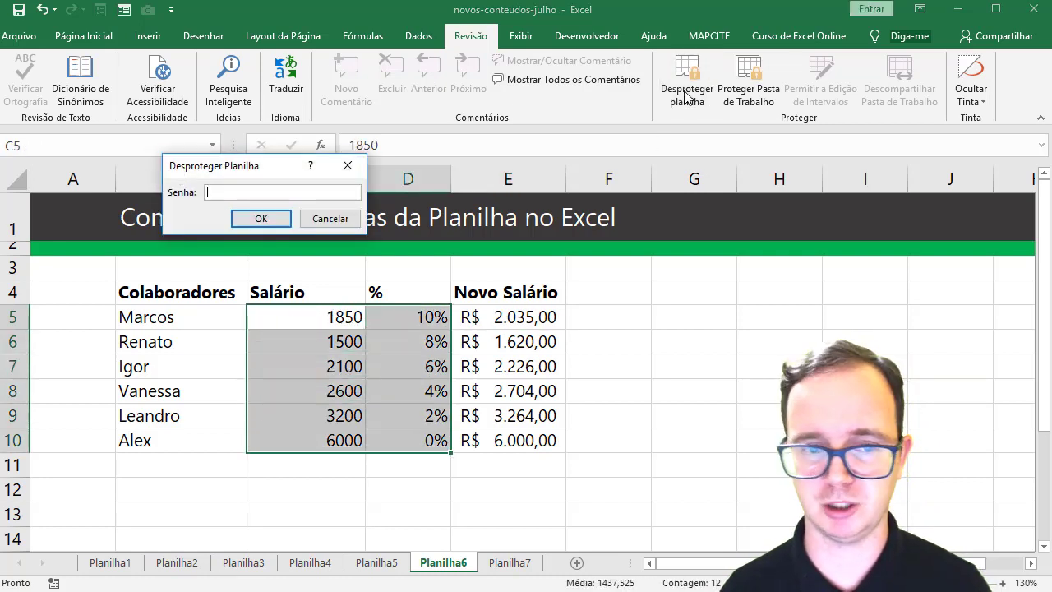
left_click(270, 224)
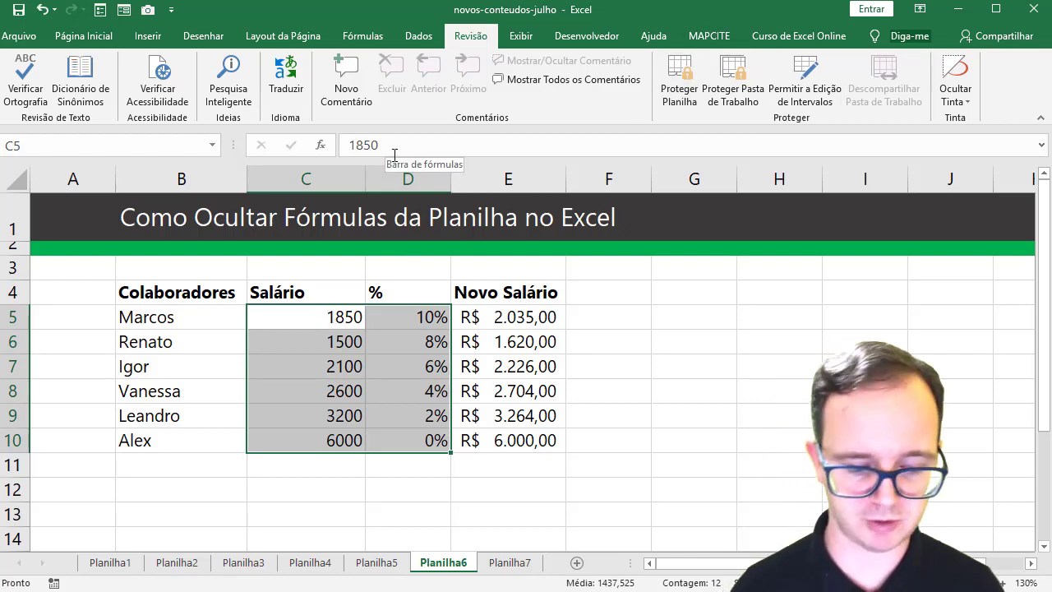
key("ctrl+1")
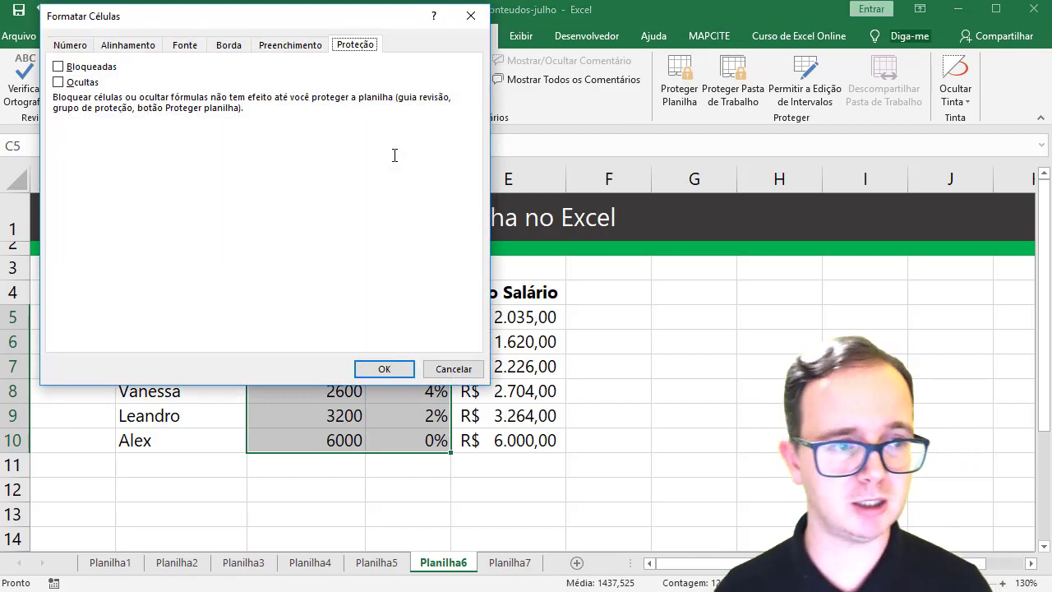
left_click_drag(255, 23, 678, 64)
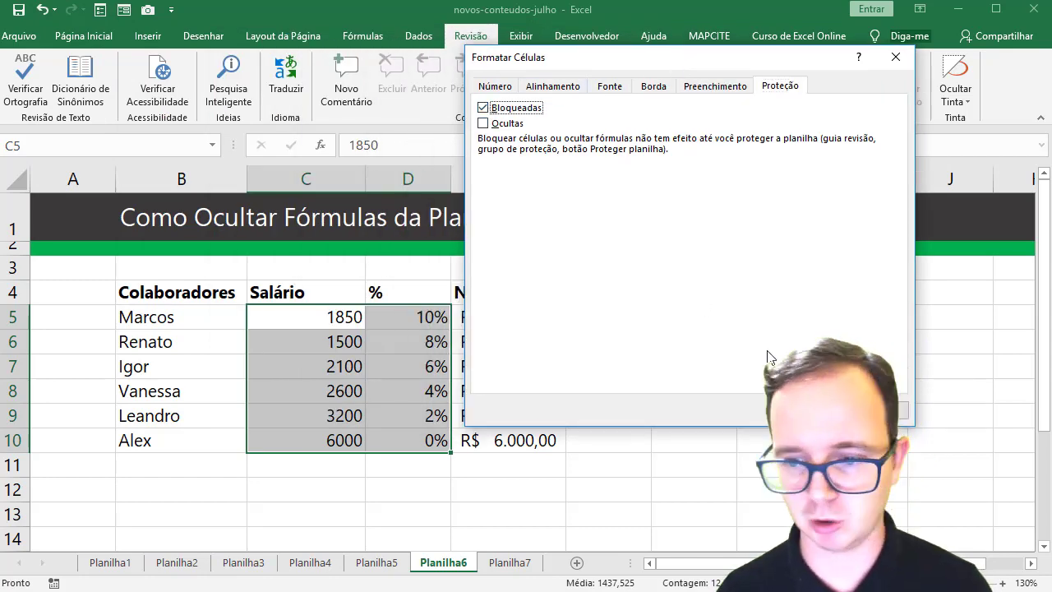
left_click(809, 411)
Step: Re-protect Planilha6 with the password, retrying after a password mismatch
left_click(679, 90)
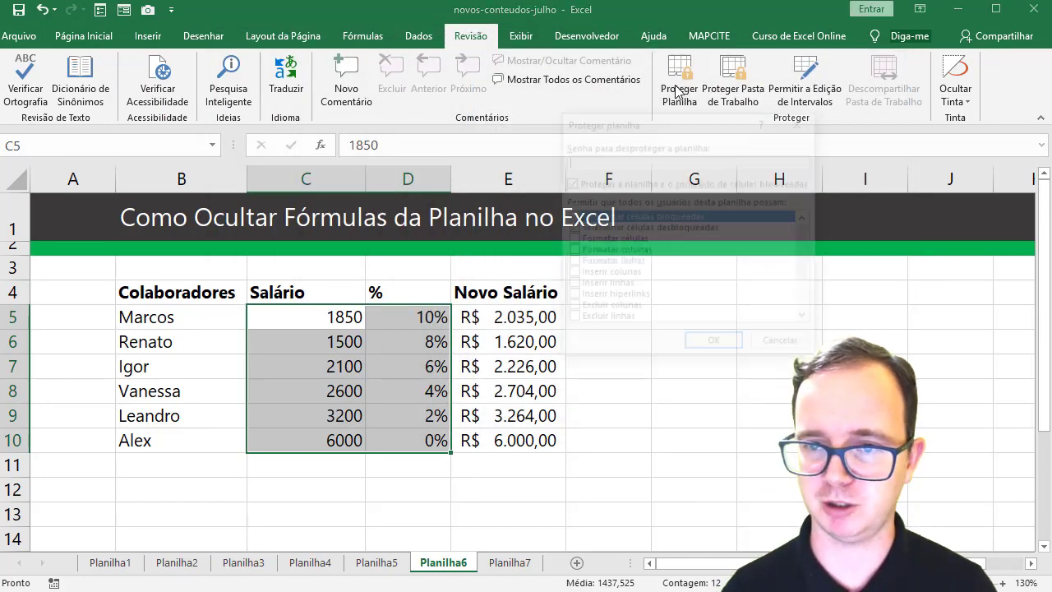
left_click(720, 342)
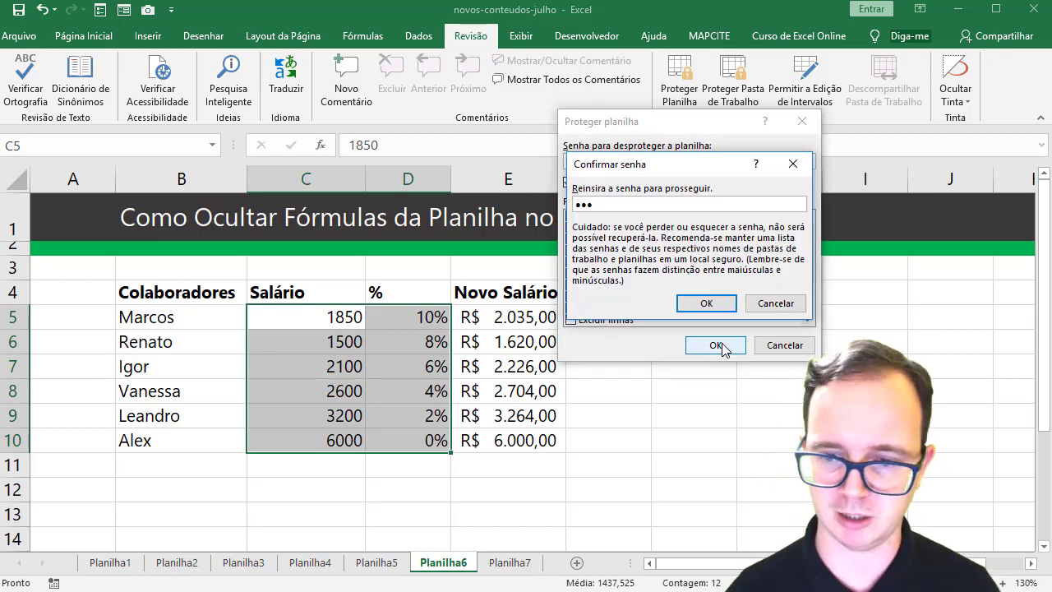
left_click(709, 303)
left_click(496, 349)
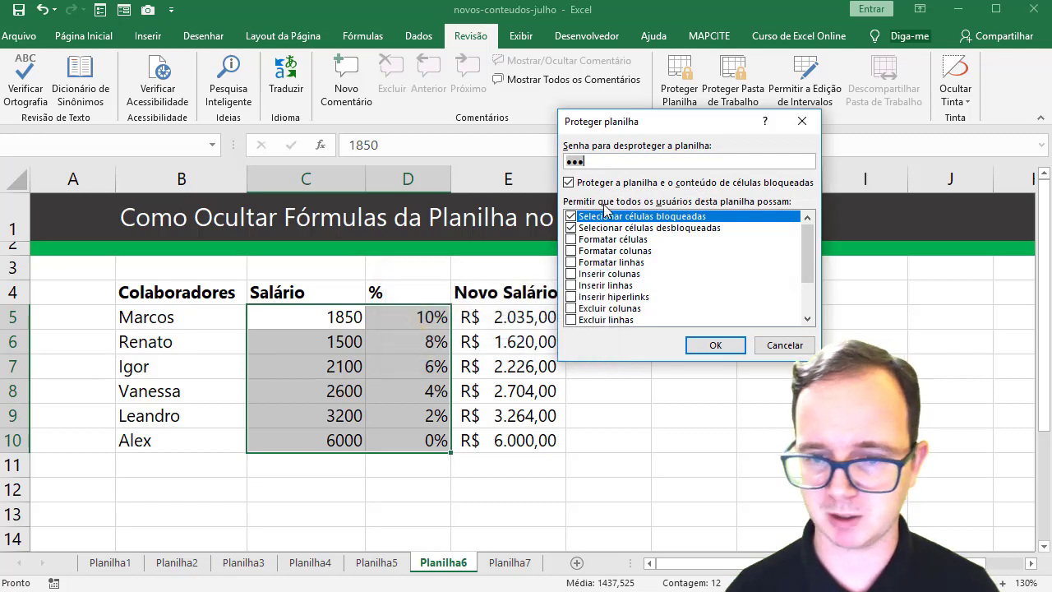
left_click(716, 344)
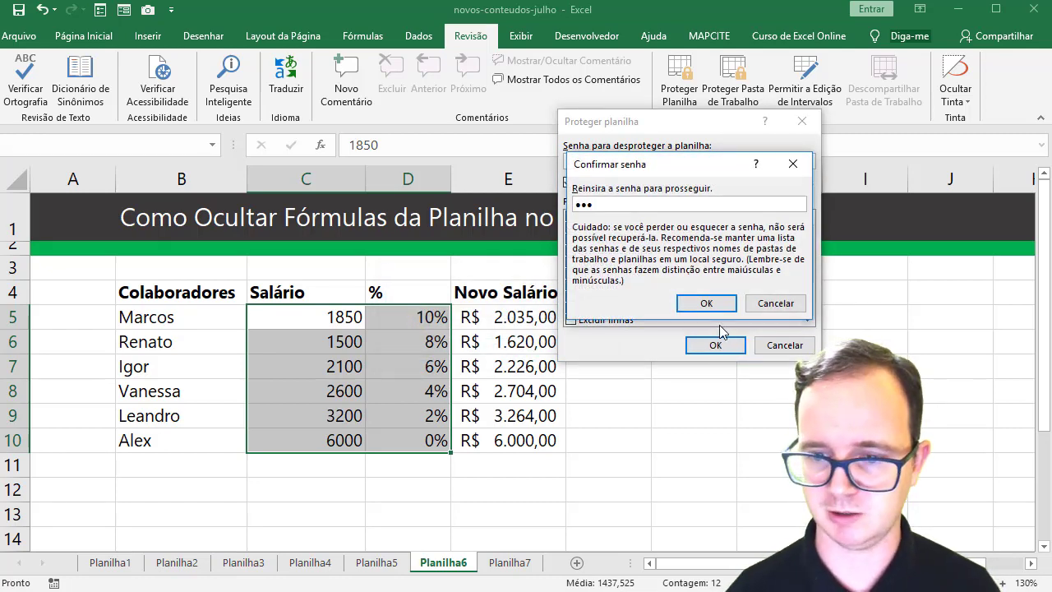
left_click(706, 303)
left_click(360, 317)
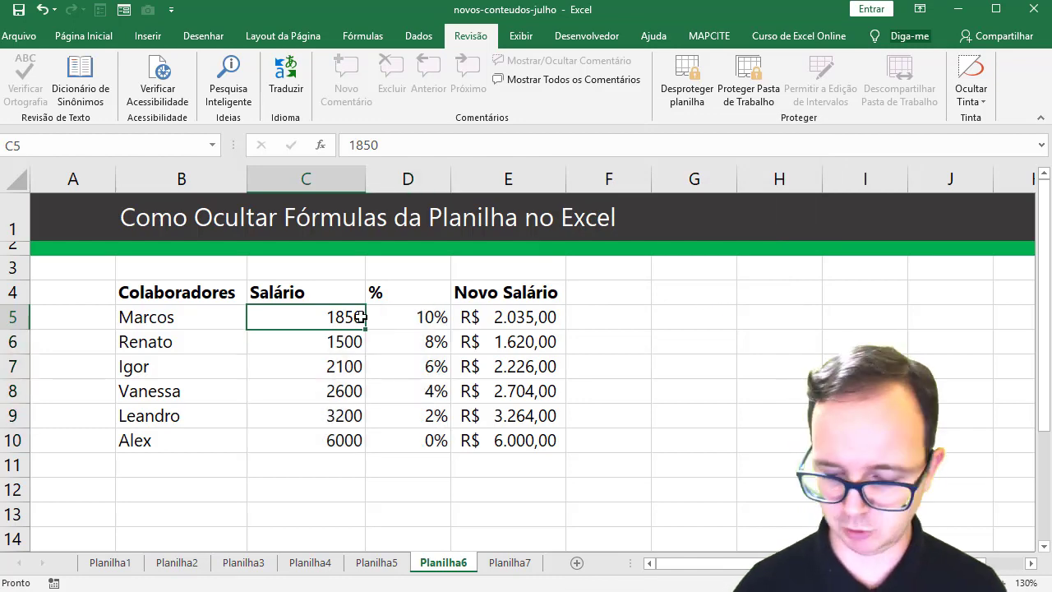
double_click(360, 316)
key("Return")
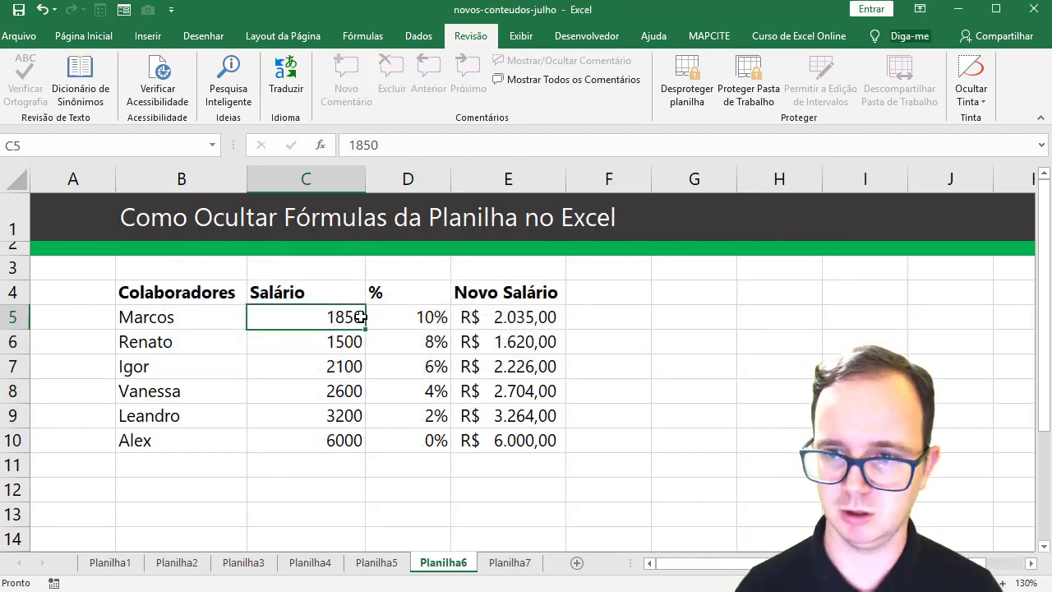
double_click(360, 317)
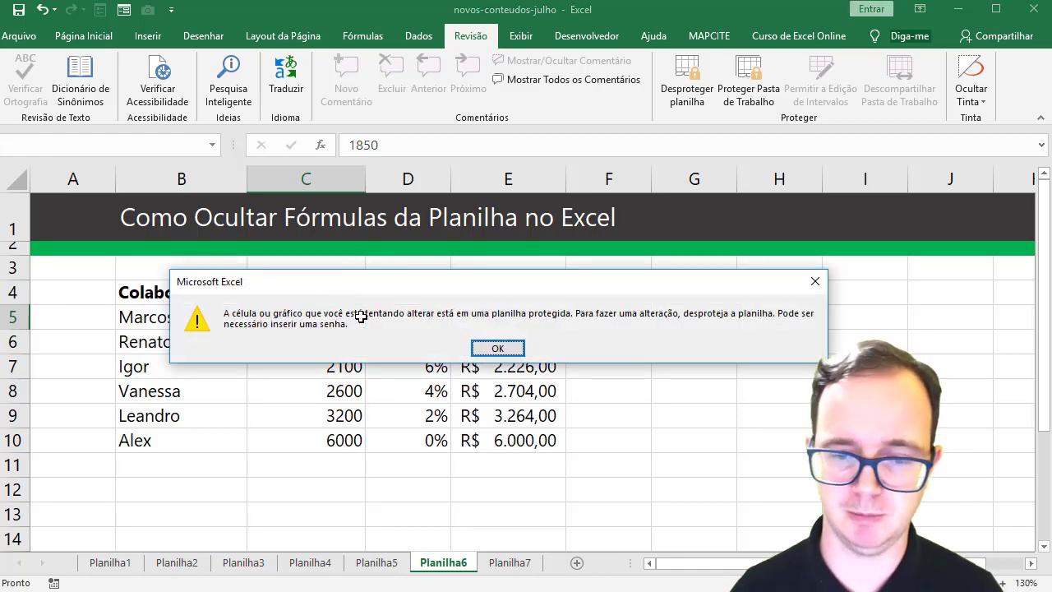
left_click(518, 354)
left_click_drag(338, 315, 420, 442)
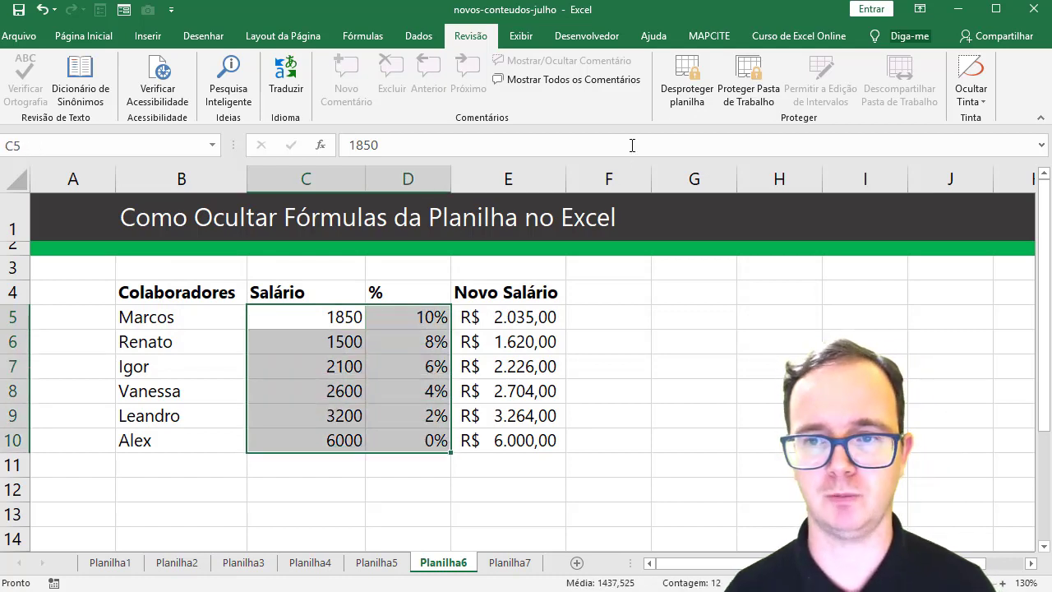
Step: Unprotect the sheet and clear Bloqueadas on the Salário and % cells C5:D10
left_click(674, 92)
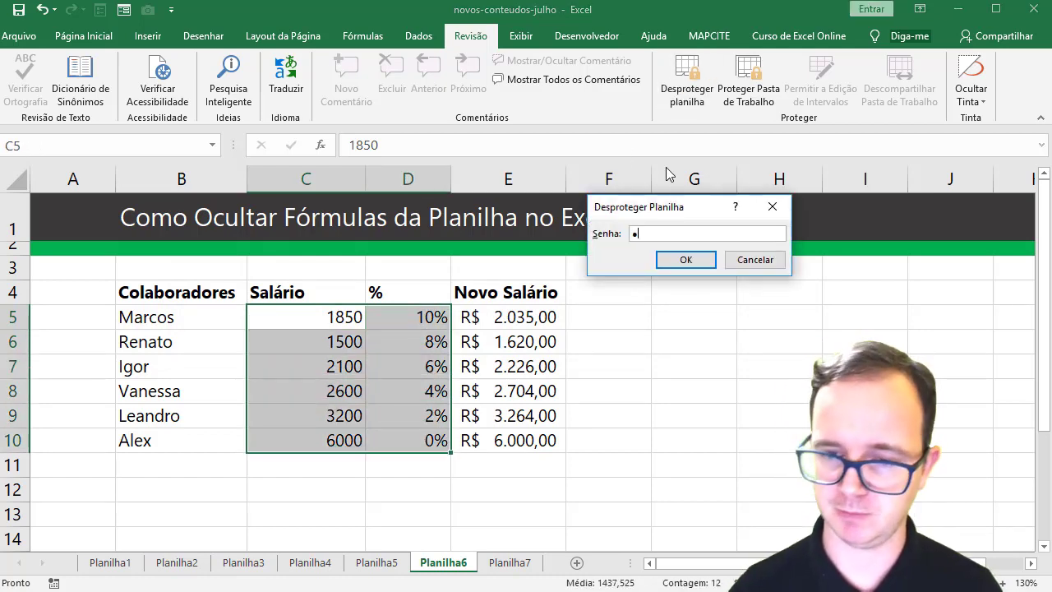
left_click(681, 256)
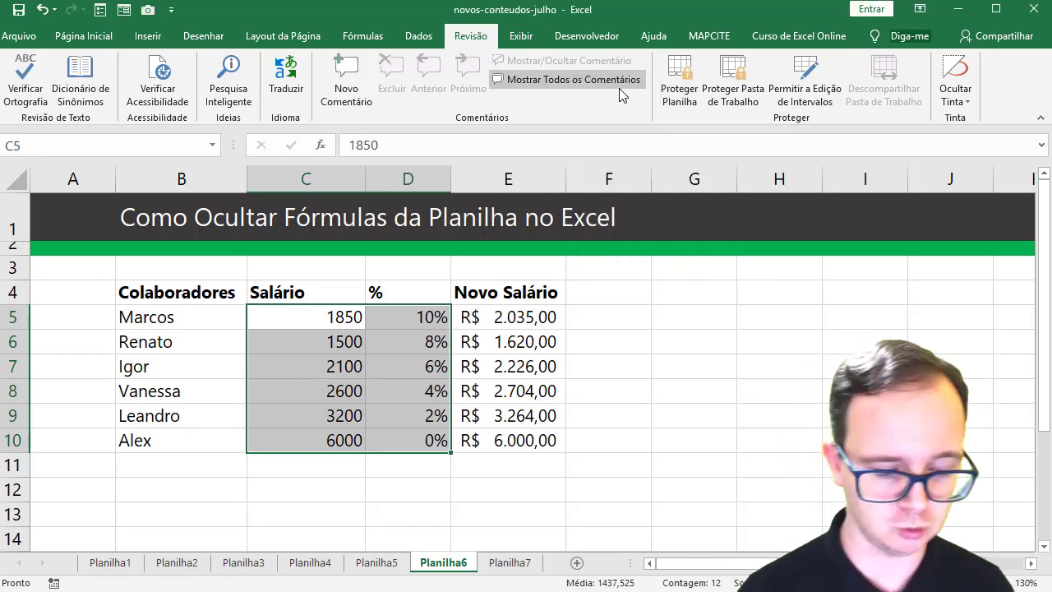
key("ctrl+1")
left_click(516, 108)
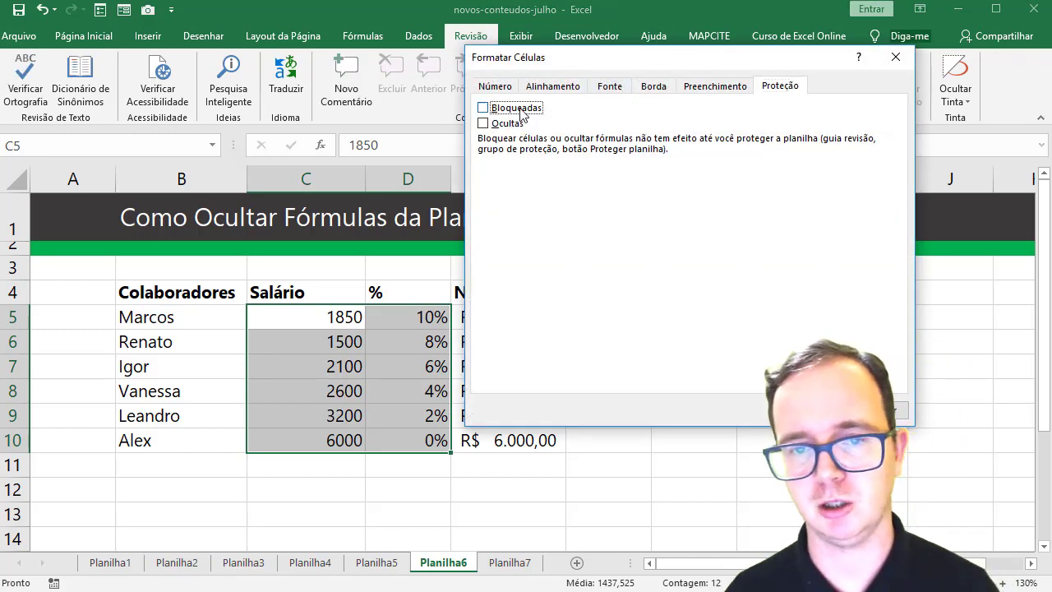
key("Return")
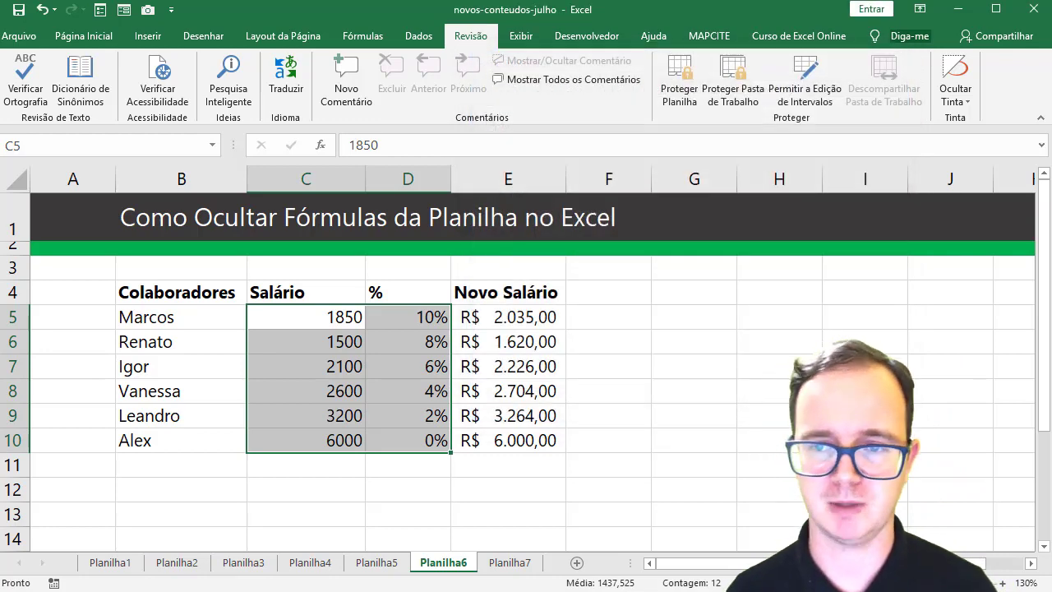
Step: Protect Planilha6 again with the confirmed password
left_click(687, 82)
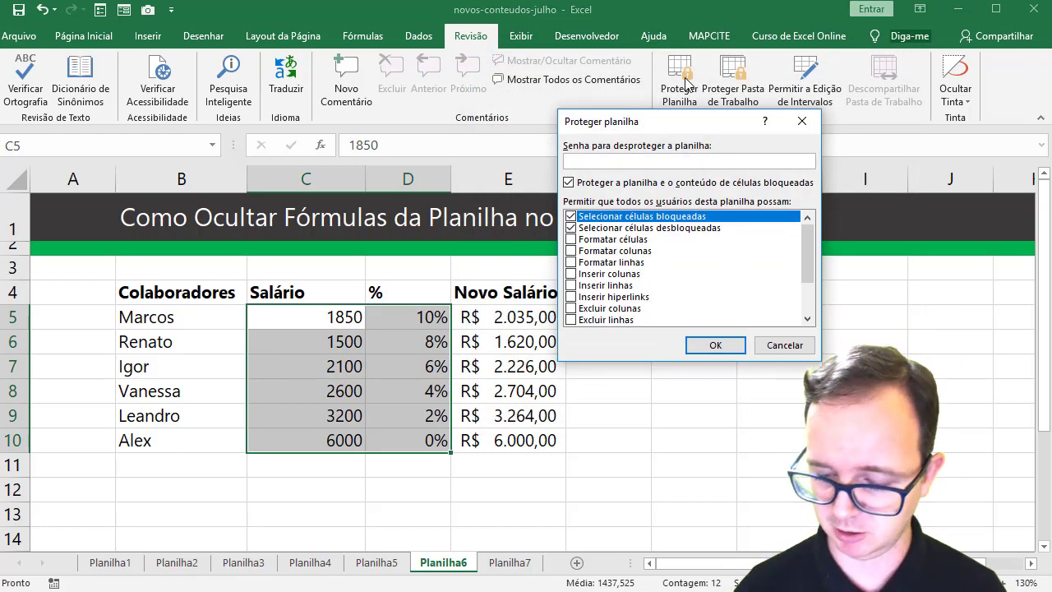
left_click(729, 349)
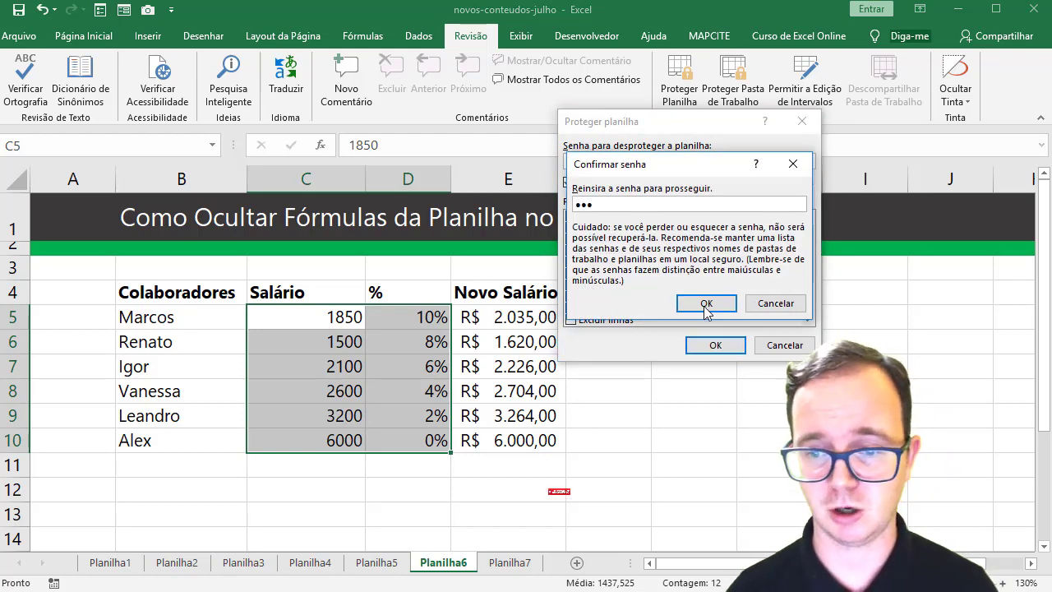
left_click(706, 304)
left_click(340, 318)
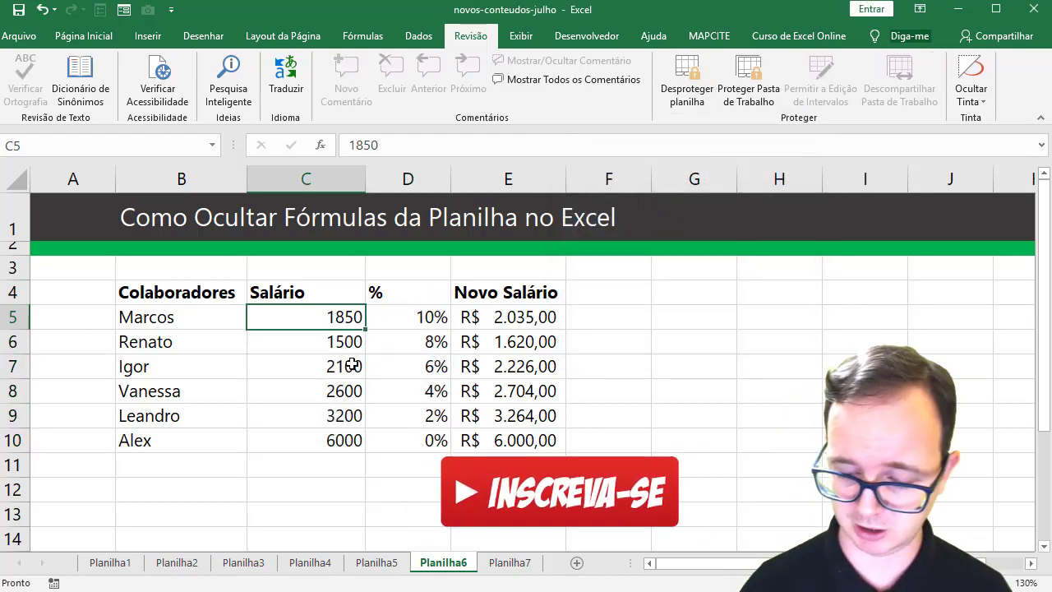
Step: Enter Salário 2500 in C5 and 3500 in C6, then check the recalculated Novo Salário in E5:E10
type("2500")
key("Return")
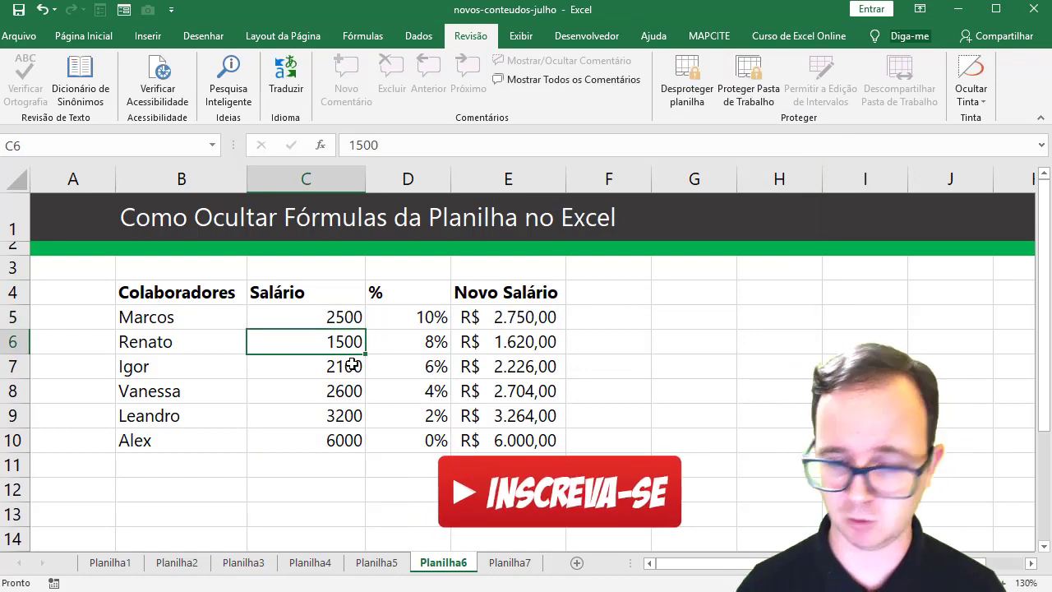
type("3500")
key("Return")
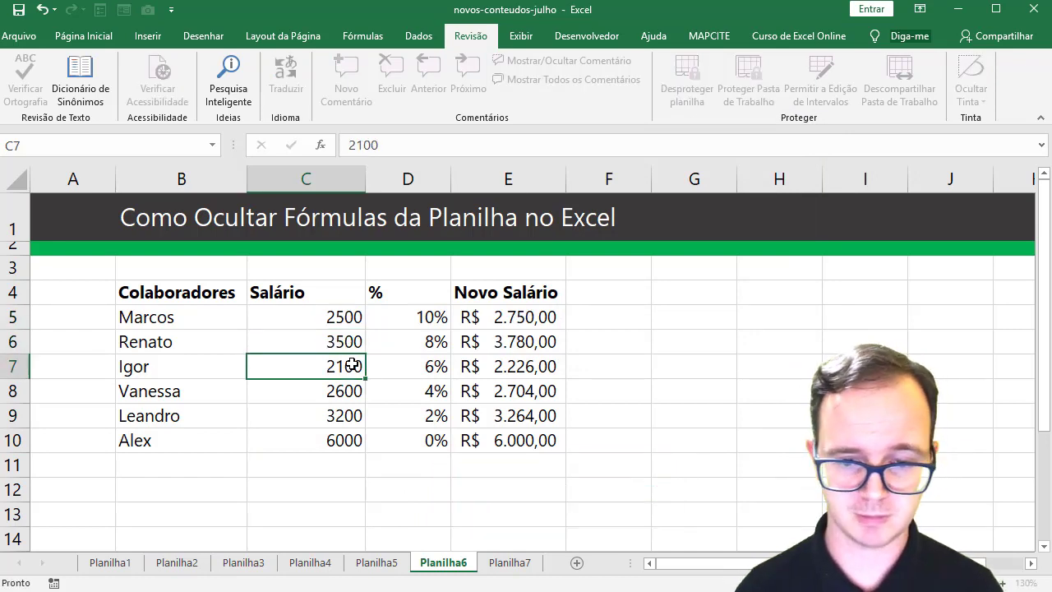
left_click(476, 338)
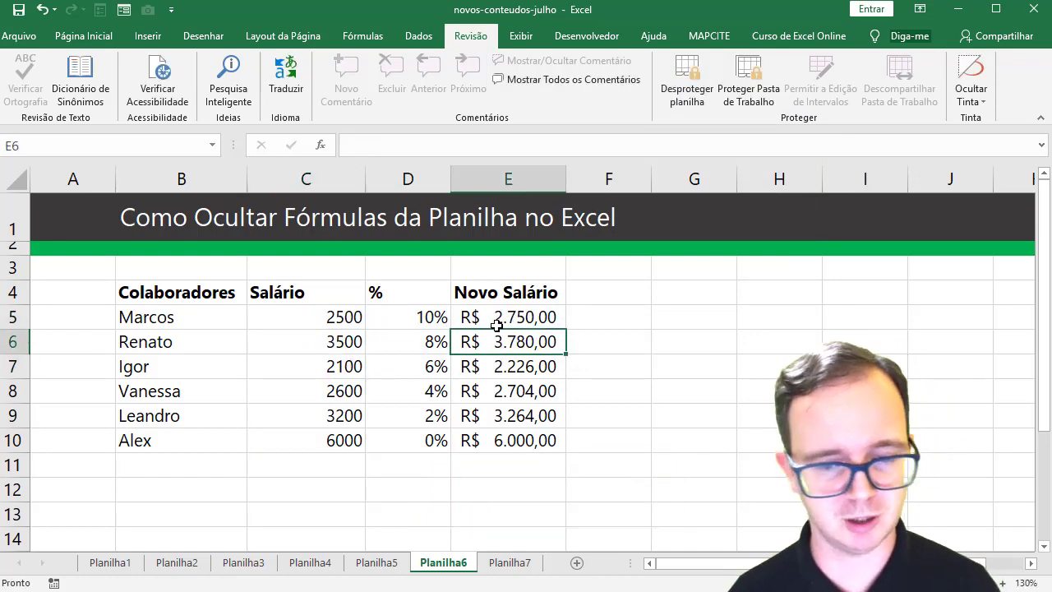
left_click_drag(497, 316, 511, 436)
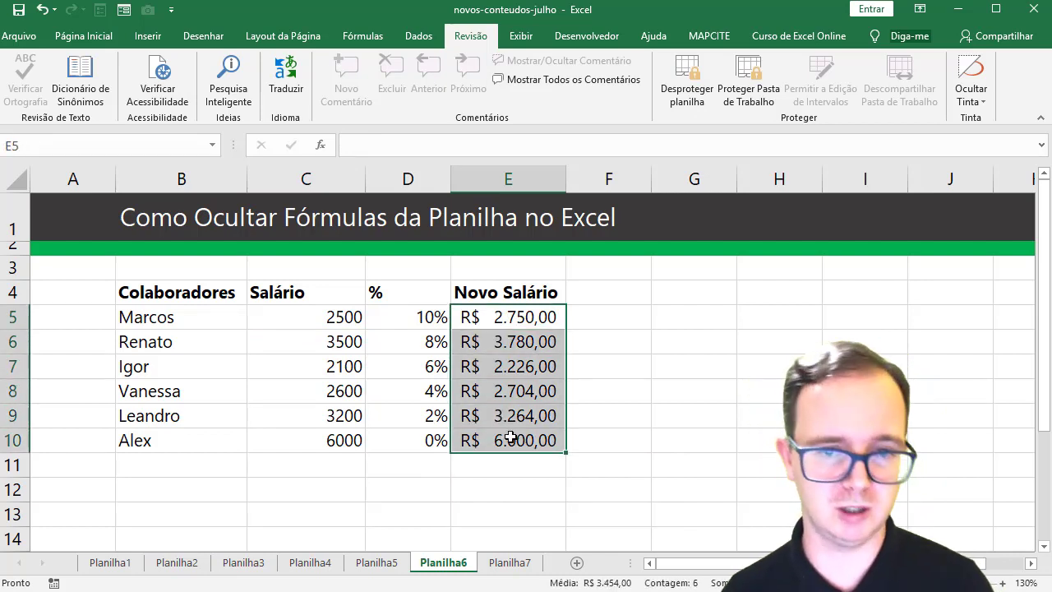